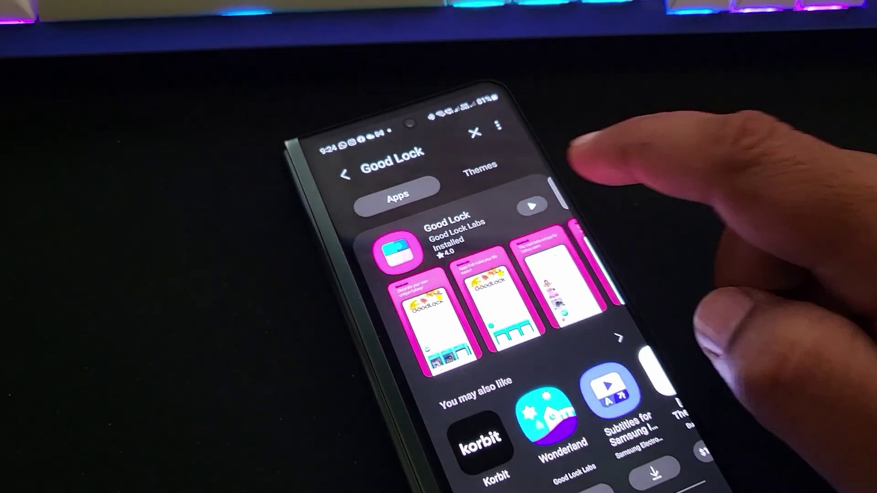
Step: Install the QuickStar module from its Galaxy Store page, dismissing the suggested apps
left_click(532, 203)
scroll(637, 328, "down", 5)
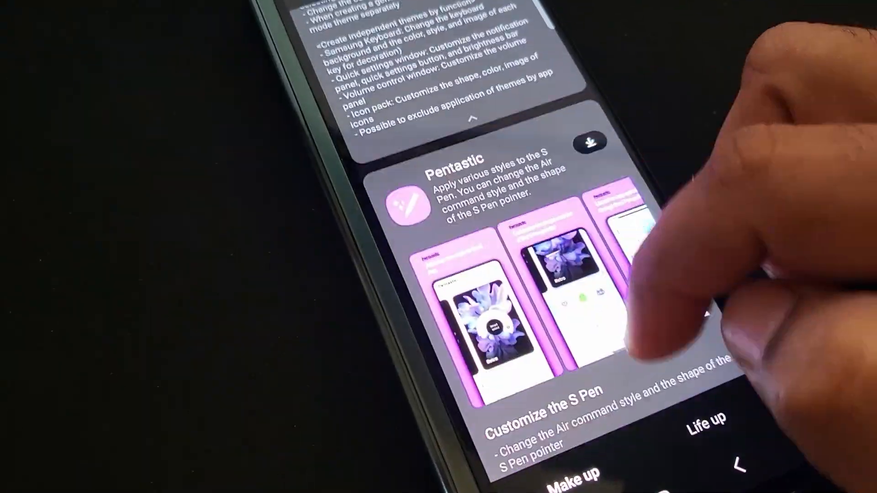
scroll(548, 274, "down", 5)
scroll(548, 275, "down", 5)
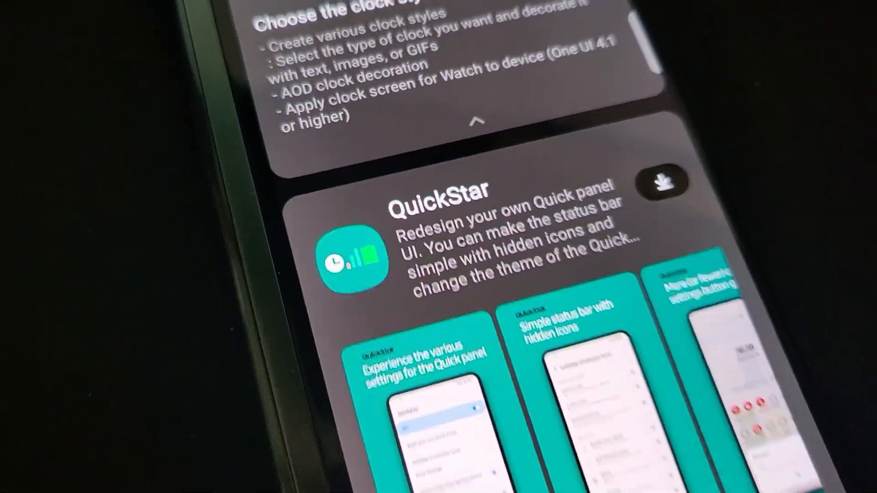
left_click(662, 182)
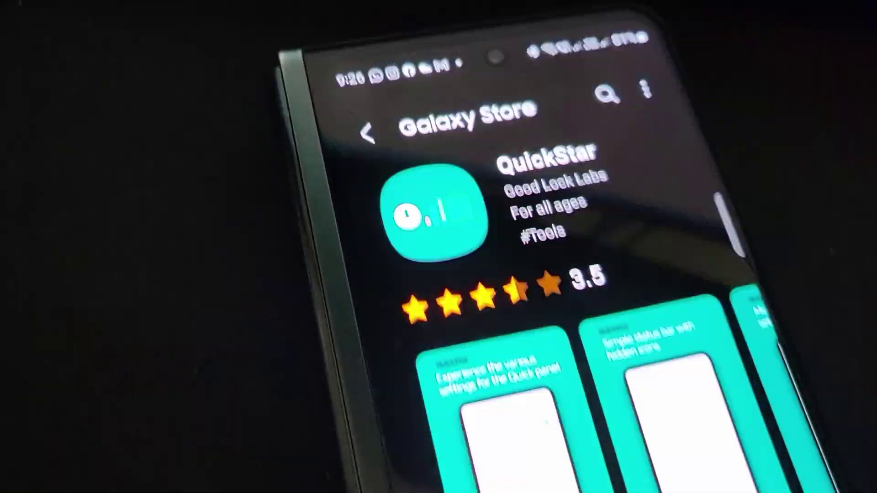
left_click(587, 343)
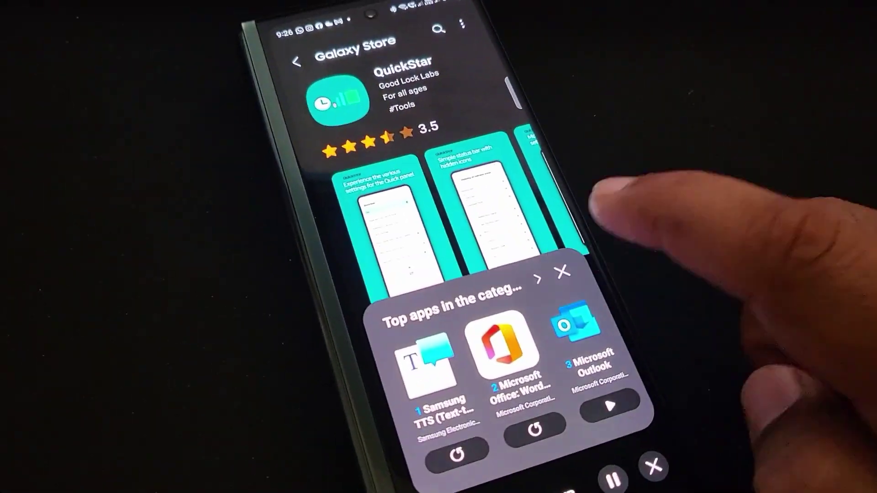
left_click(561, 272)
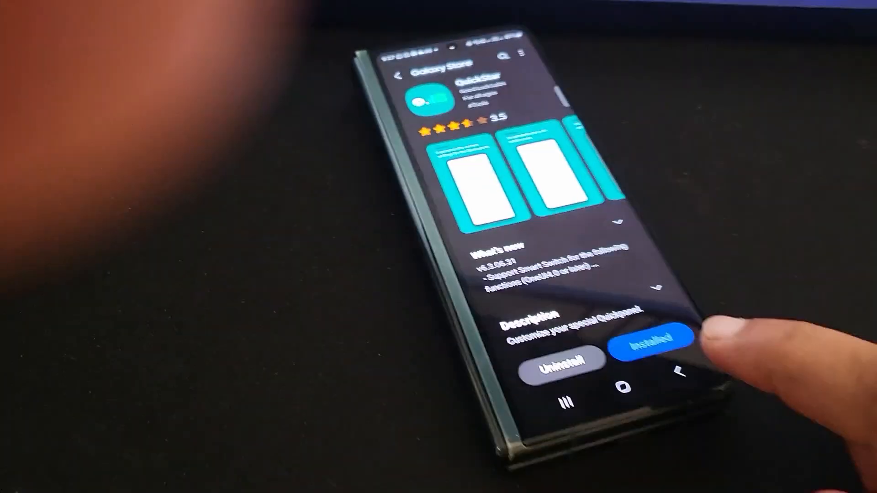
Step: Return to Good Lock and enter the QuickStar settings
left_click(679, 366)
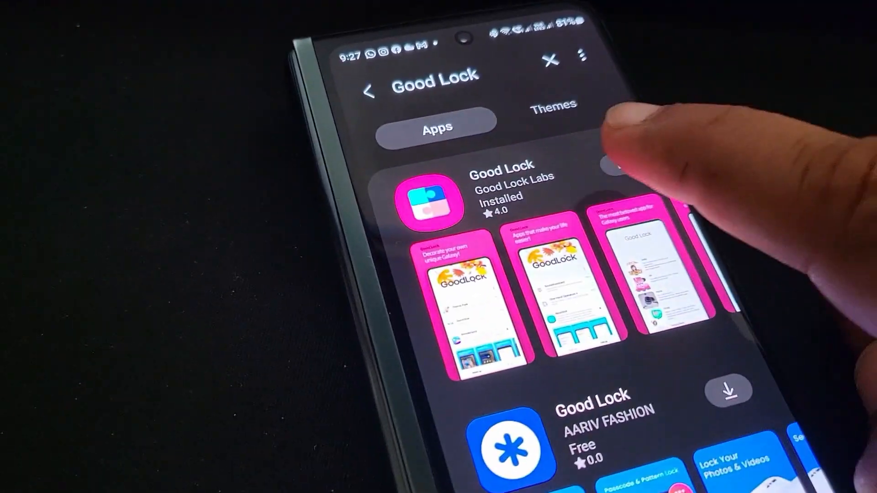
left_click(526, 187)
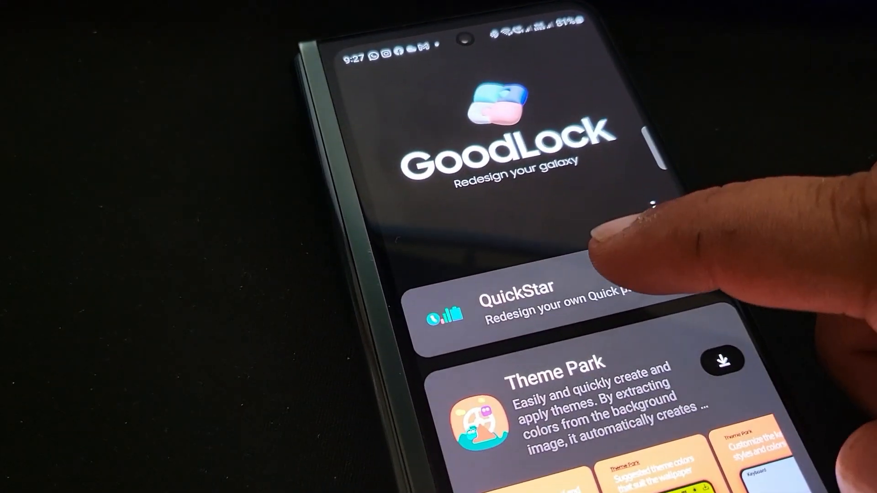
left_click(603, 291)
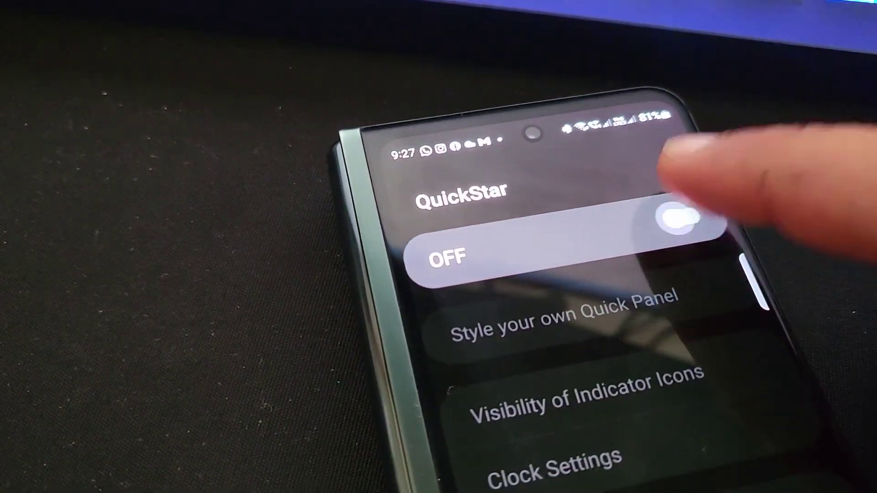
Step: Switch QuickStar on with 'Show notifications by last update' and reveal the notification panel
left_click(681, 205)
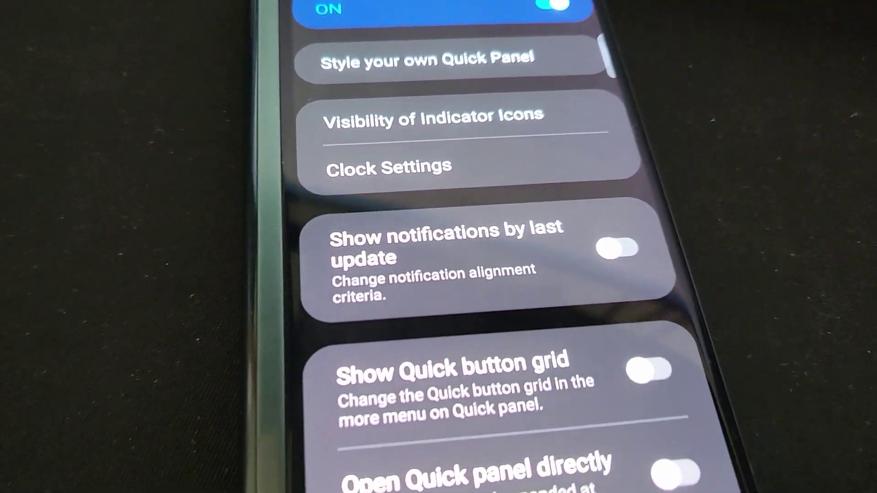
left_click(700, 238)
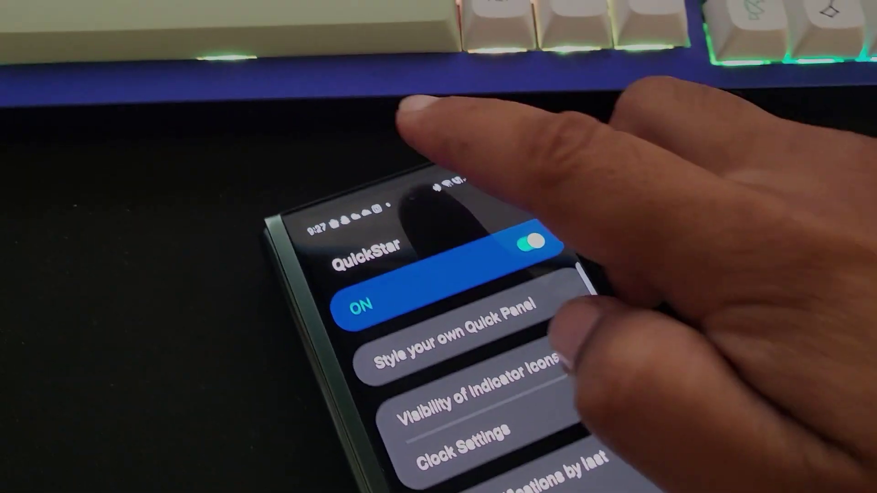
left_click_drag(421, 110, 583, 274)
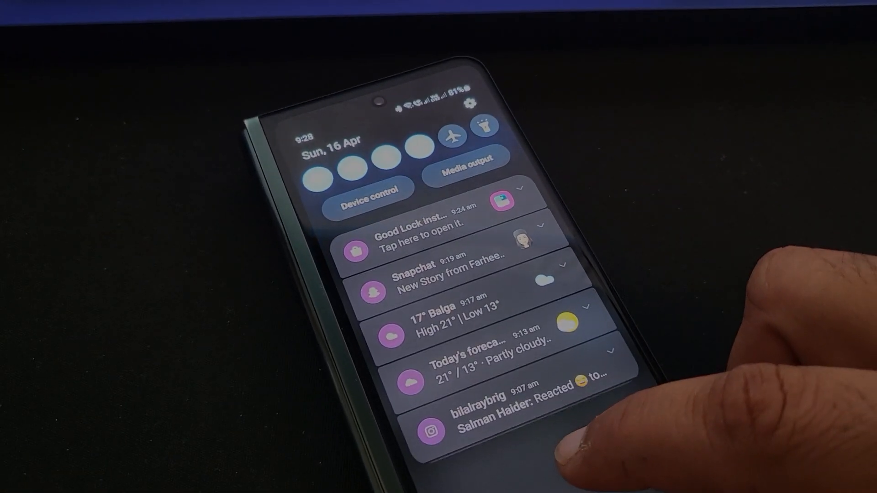